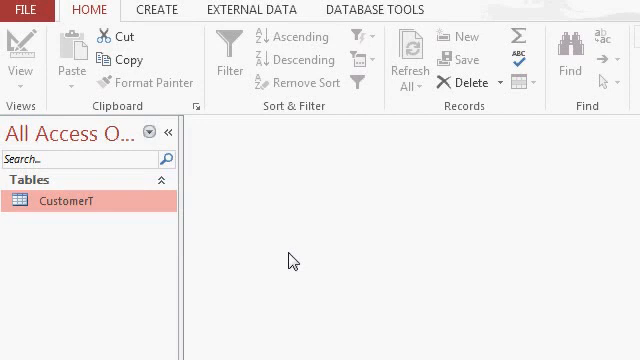
pyautogui.doubleClick(77, 212)
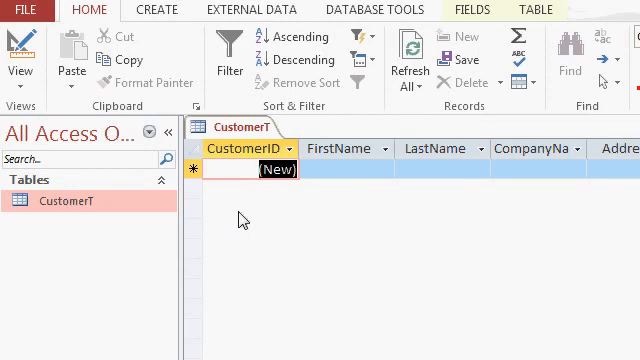
pyautogui.click(21, 82)
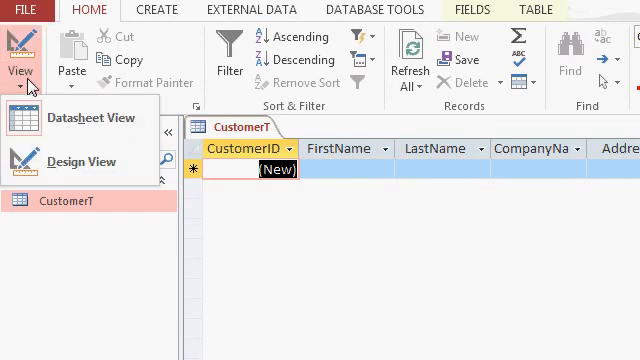
pyautogui.press('Escape')
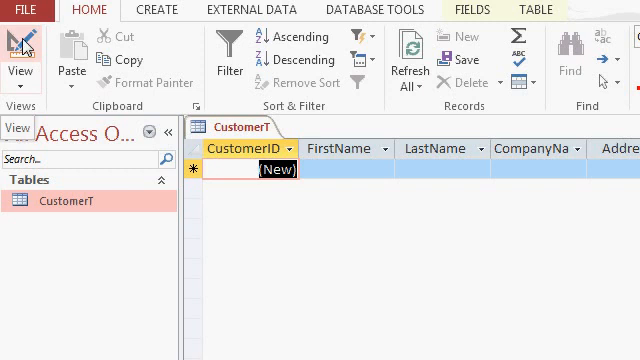
pyautogui.click(22, 47)
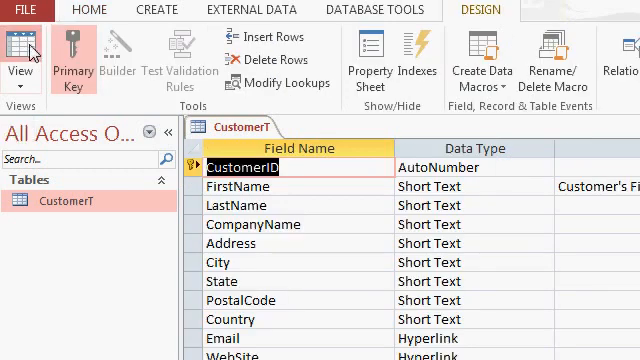
pyautogui.click(22, 47)
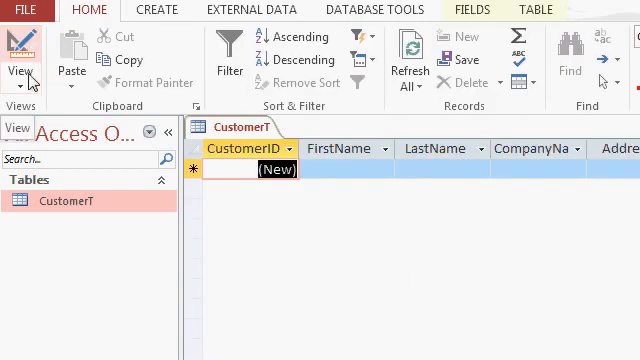
pyautogui.click(22, 86)
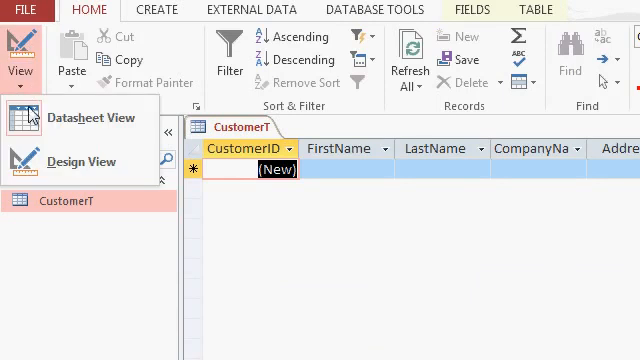
pyautogui.click(75, 121)
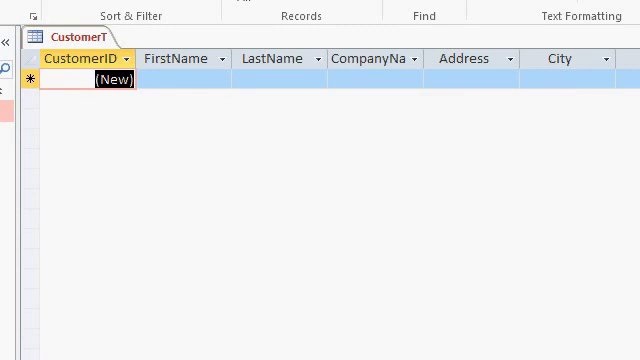
pyautogui.press('Tab')
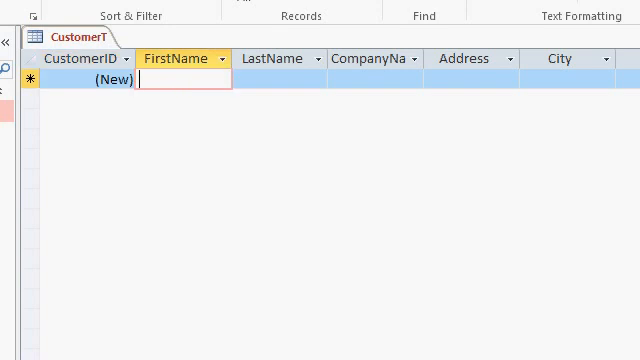
pyautogui.click(284, 81)
pyautogui.click(364, 81)
pyautogui.click(449, 79)
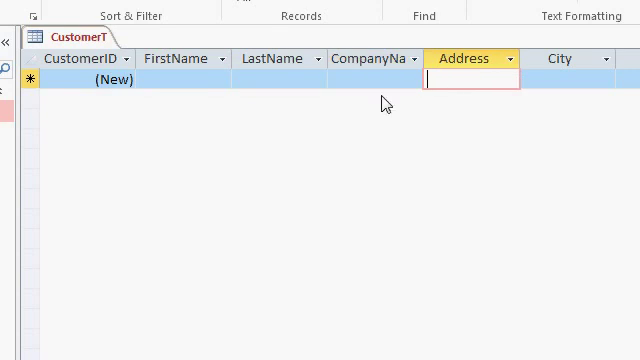
pyautogui.click(199, 80)
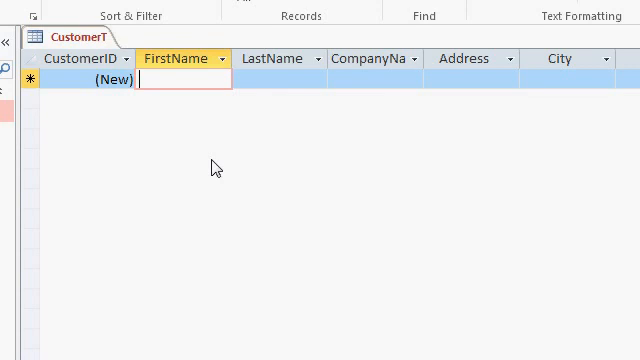
pyautogui.press('Tab')
pyautogui.press('Tab')
pyautogui.press('Tab')
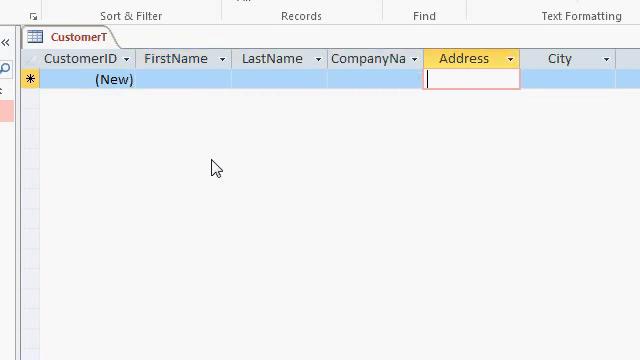
pyautogui.hotkey('shift', 'Tab')
pyautogui.hotkey('shift', 'Tab')
pyautogui.hotkey('shift', 'Tab')
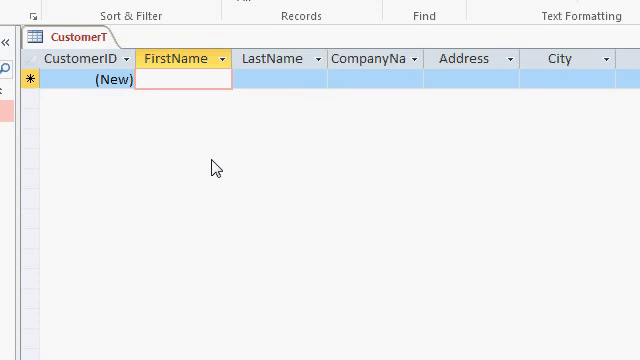
pyautogui.press('Tab')
pyautogui.press('Tab')
pyautogui.press('Tab')
pyautogui.hotkey('shift', 'Tab')
pyautogui.hotkey('shift', 'Tab')
pyautogui.hotkey('shift', 'Tab')
pyautogui.write('Richard')
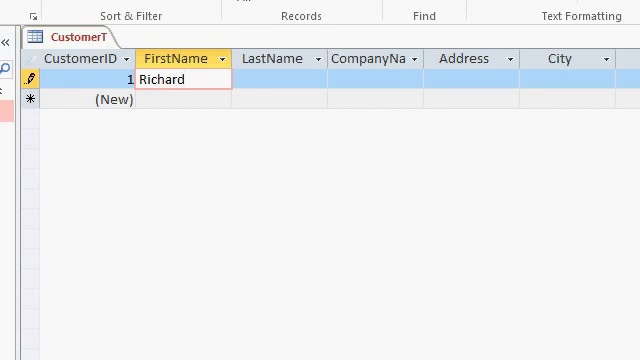
# - Enter Richard as FirstName and Rost as LastName, landing on CompanyName
pyautogui.press('Tab')
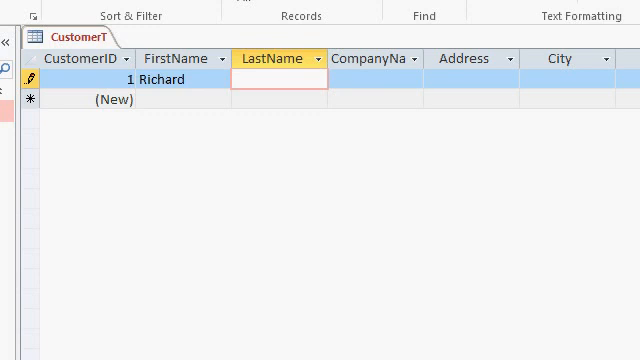
pyautogui.write('Rost')
pyautogui.press('Tab')
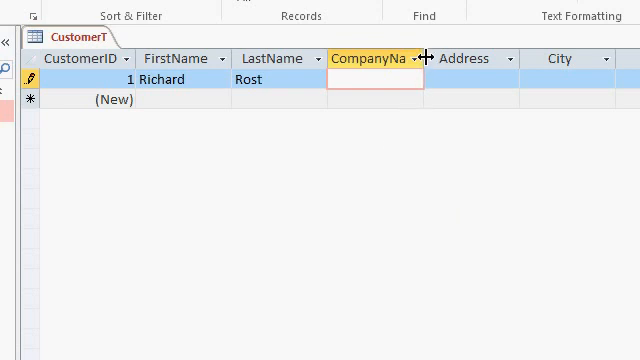
# - Widen the CompanyName column and enter Access Learning Zone as the company
pyautogui.moveTo(425, 58); pyautogui.dragTo(470, 56)
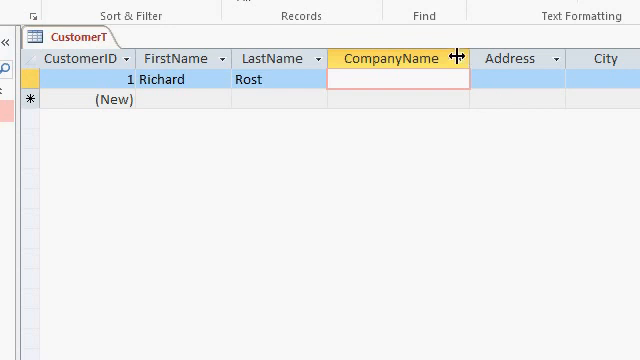
pyautogui.moveTo(468, 57); pyautogui.dragTo(494, 52)
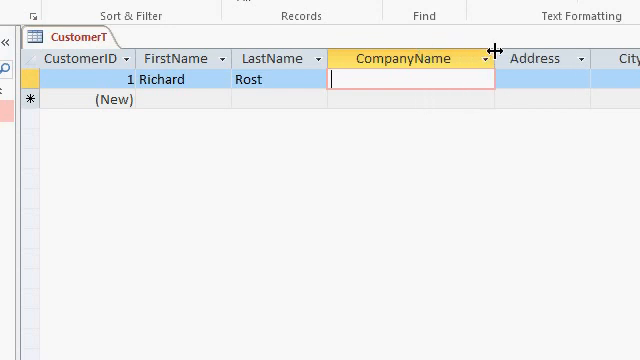
pyautogui.moveTo(486, 52); pyautogui.dragTo(466, 52)
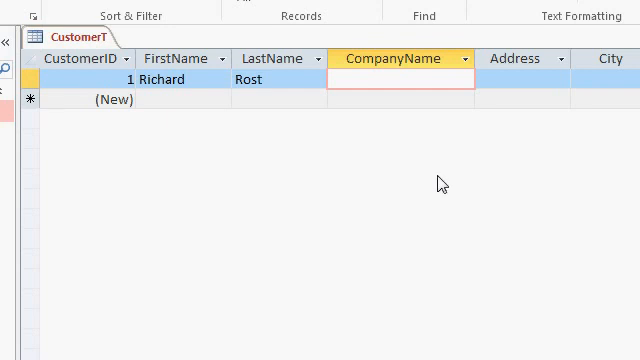
pyautogui.write('Acce')
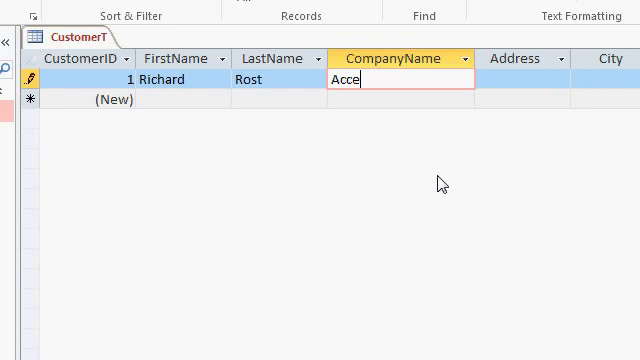
pyautogui.write('ss Learning Zone')
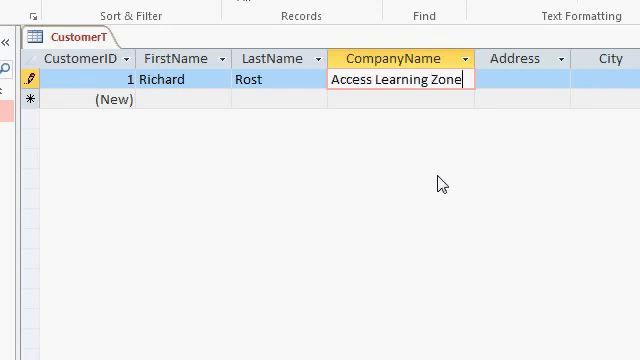
pyautogui.press('Tab')
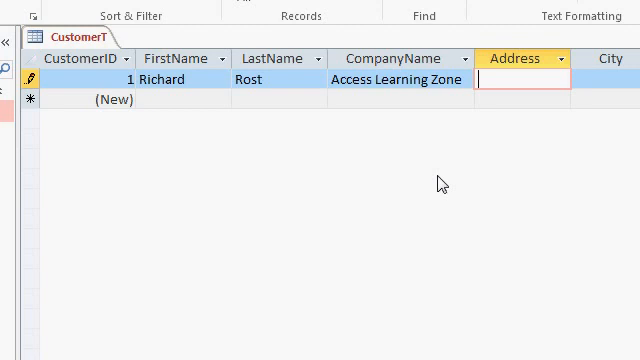
# - Autofit the CompanyName column to its contents
pyautogui.click(416, 80)
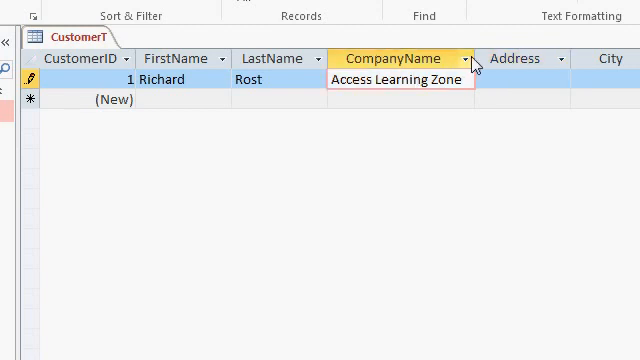
pyautogui.moveTo(473, 58); pyautogui.dragTo(429, 58)
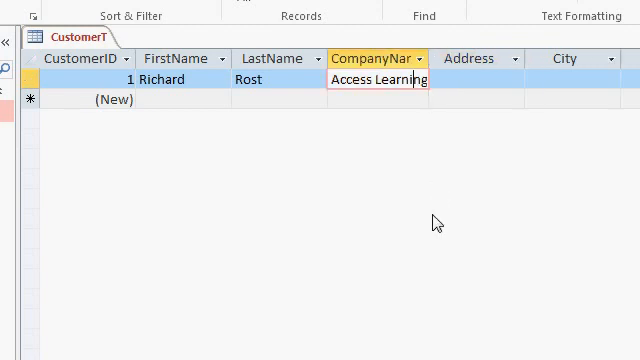
pyautogui.doubleClick(429, 58)
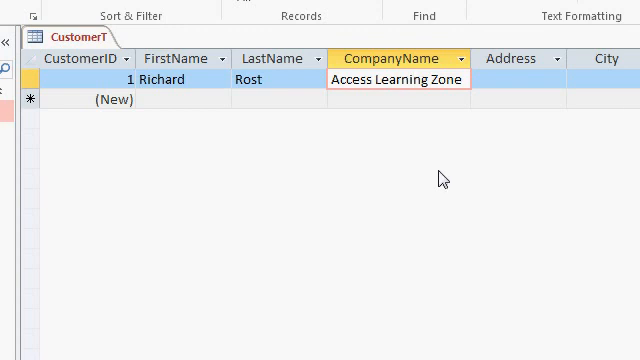
pyautogui.press('Tab')
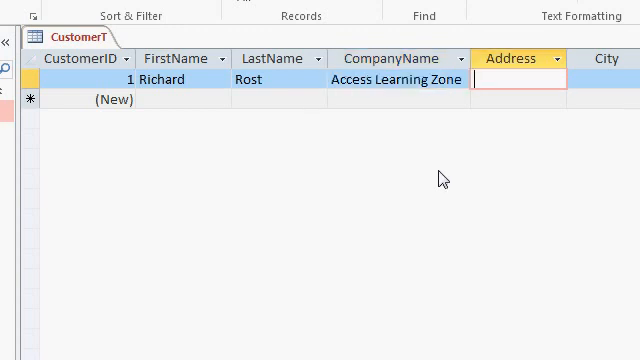
pyautogui.write('3380')
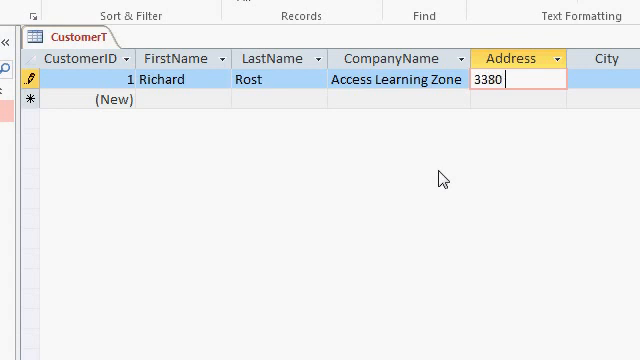
pyautogui.write('Sheridan Drive Suite ')
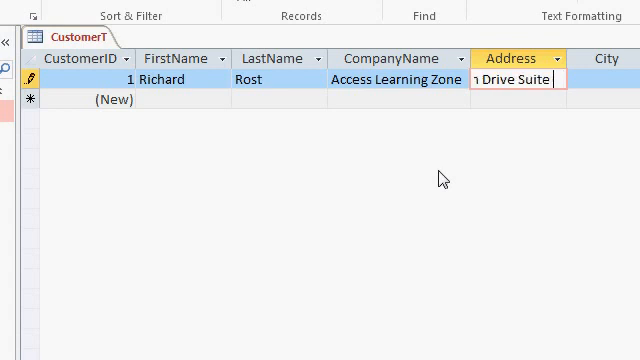
pyautogui.write('259')
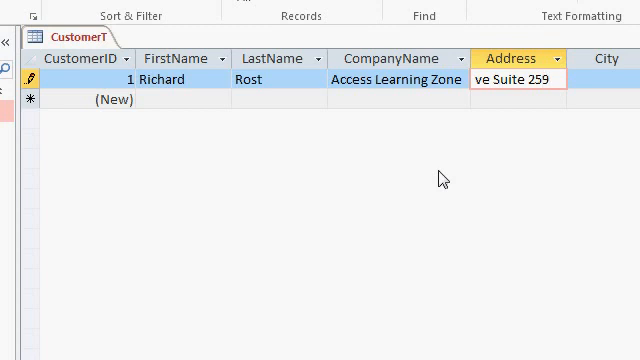
pyautogui.press('Tab')
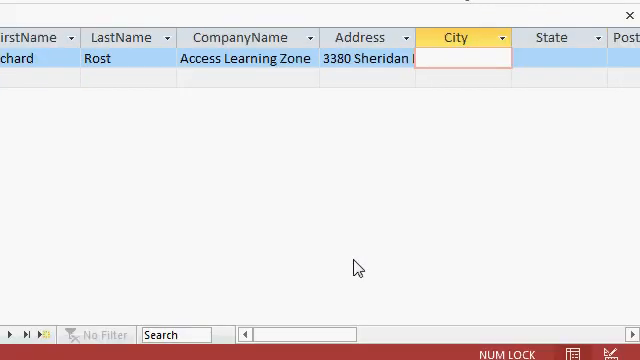
pyautogui.press('Tab')
pyautogui.press('Tab')
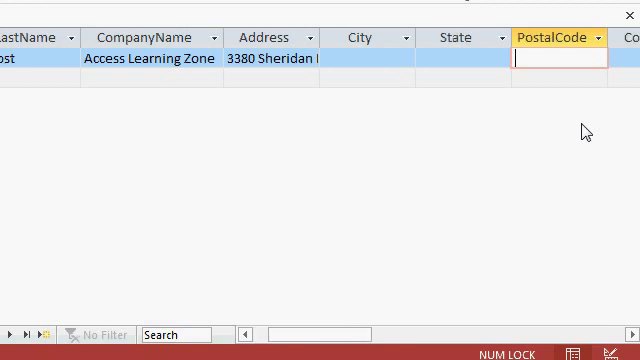
pyautogui.press('Tab')
pyautogui.press('Tab')
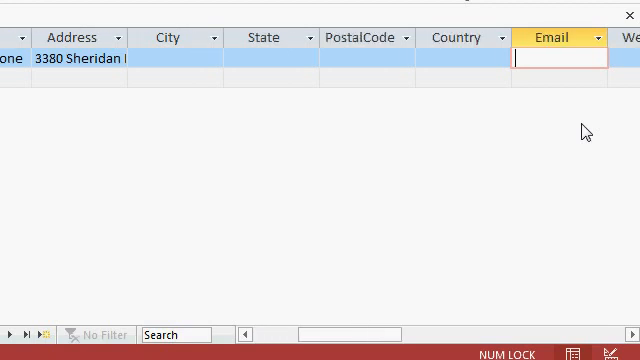
# - Go back and enter Amherst as the City, moving on to State for NY
pyautogui.click(246, 335)
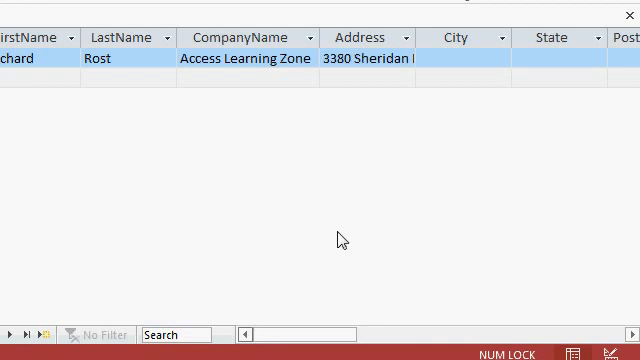
pyautogui.click(448, 59)
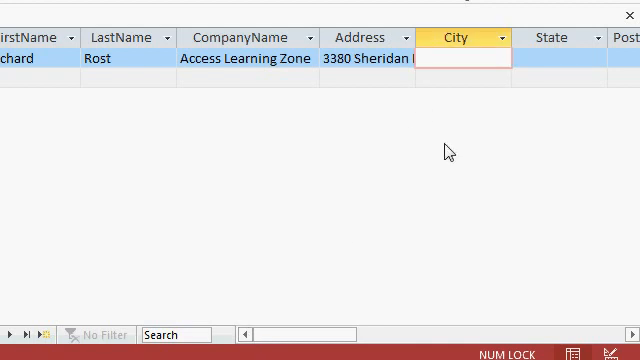
pyautogui.write('Amherst')
pyautogui.press('Tab')
pyautogui.write('NY')
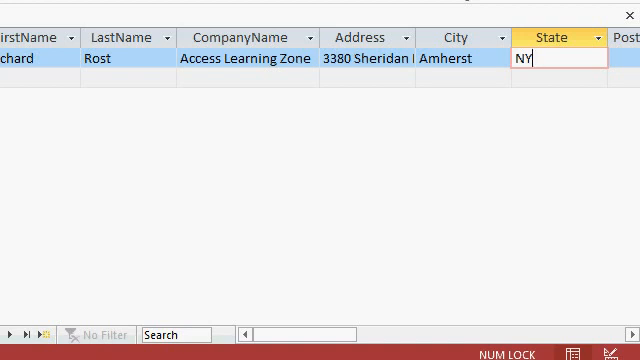
# - Enter postal code 14226 without the extended suffix and move to Country
pyautogui.press('Tab')
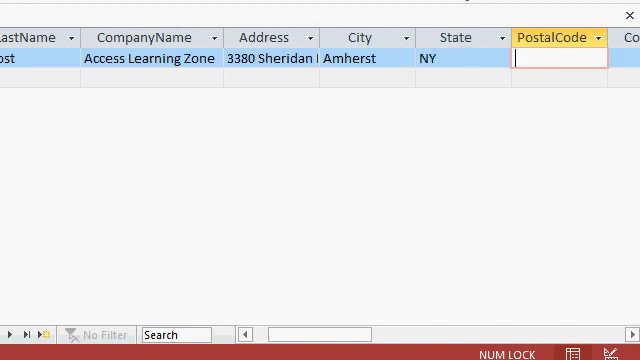
pyautogui.write('14226')
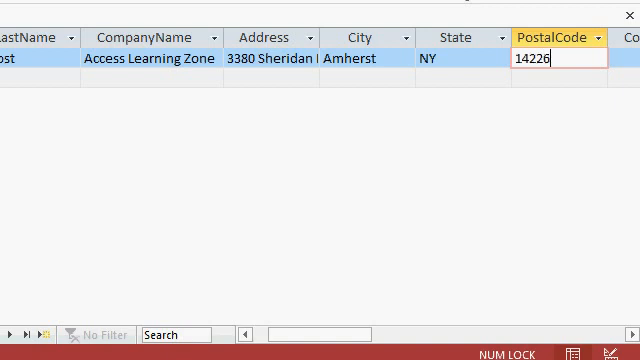
pyautogui.write('-4444')
pyautogui.press('BackSpace')
pyautogui.press('BackSpace')
pyautogui.press('BackSpace')
pyautogui.press('BackSpace')
pyautogui.press('BackSpace')
pyautogui.press('Tab')
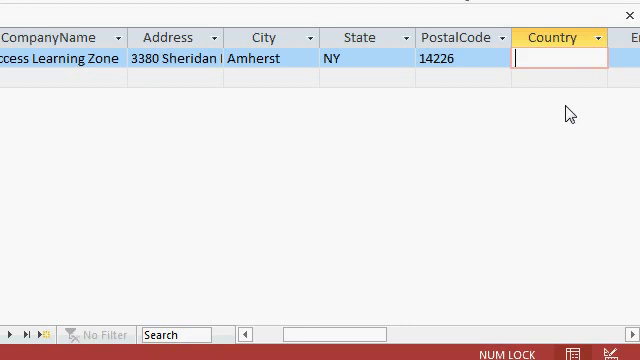
pyautogui.press('Tab')
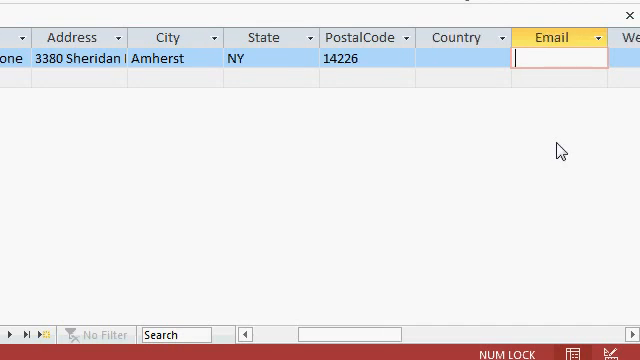
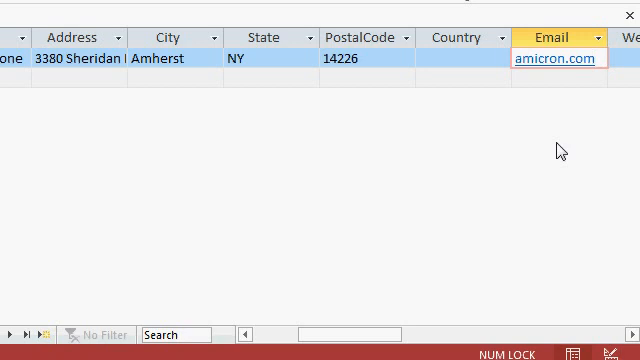
pyautogui.press('Tab')
pyautogui.moveTo(466, 37); pyautogui.dragTo(543, 37)
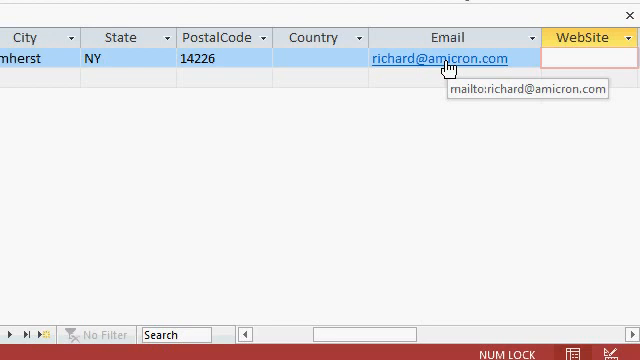
pyautogui.click(448, 62)
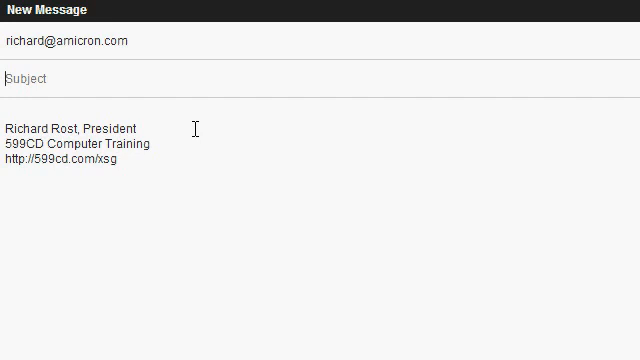
pyautogui.write('Hi there!')
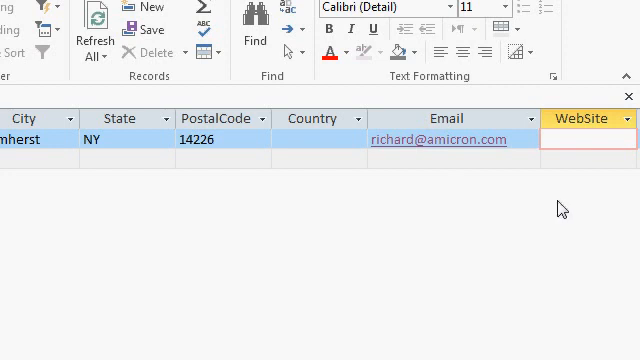
# - Enter AccessLearningZone.com as the WebSite and autofit the WebSite column
pyautogui.click(575, 140)
pyautogui.write('AccessLearningZone.com')
pyautogui.press('Tab')
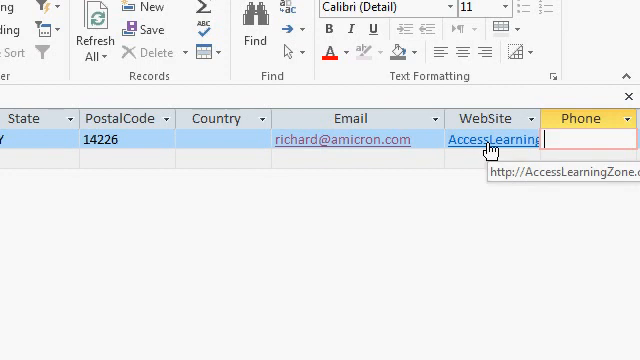
pyautogui.doubleClick(544, 117)
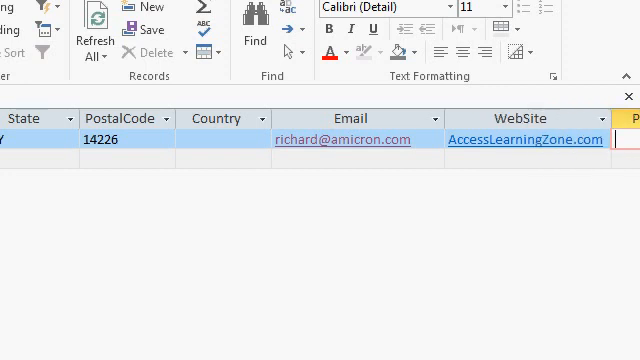
pyautogui.hscroll(2, 400, 140)
pyautogui.hscroll(2, 400, 140)
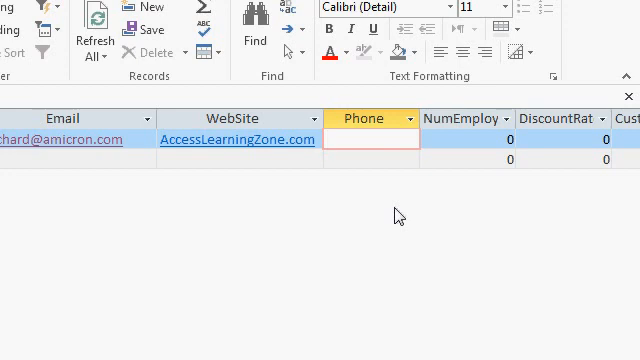
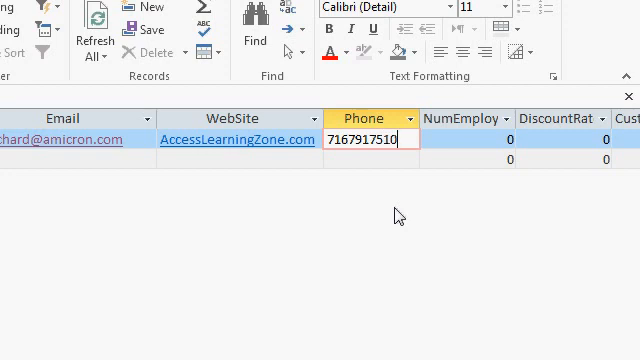
pyautogui.press('Tab')
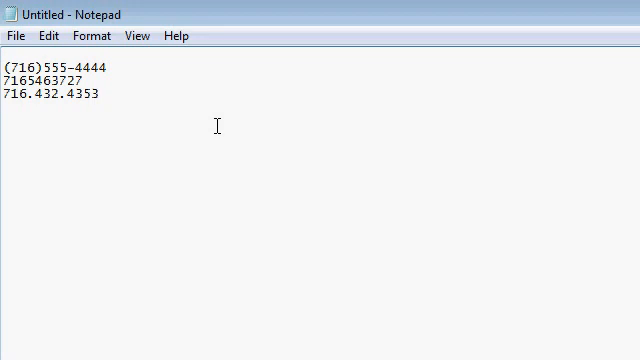
# - Compare the formats of the sample phone numbers in Notepad, then return to Access
pyautogui.moveTo(3, 80)
pyautogui.mouseDown()
pyautogui.moveTo(28, 80)
pyautogui.moveTo(24, 67)
pyautogui.mouseUp()
pyautogui.click(5, 67)
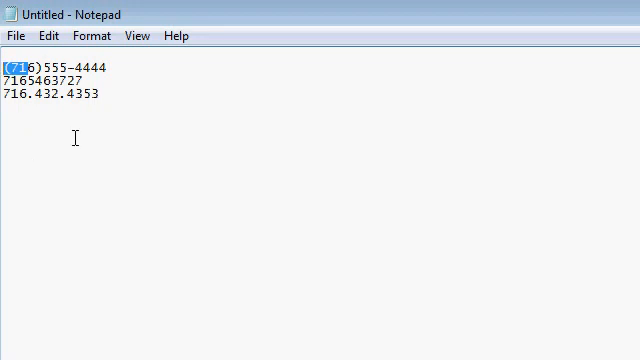
pyautogui.click(74, 138)
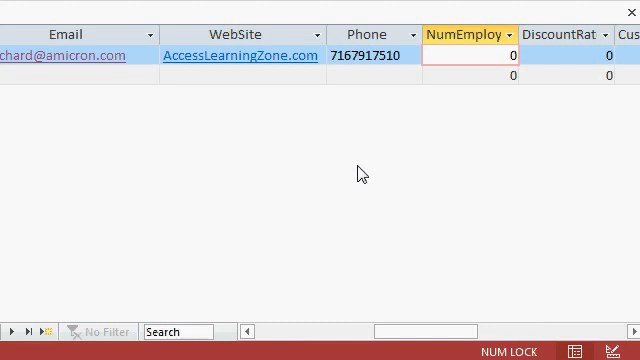
# - Set NumEmployees to 2 and DiscountRate to 50%, stored as 0.5
pyautogui.press('F2')
pyautogui.write('2')
pyautogui.press('Tab')
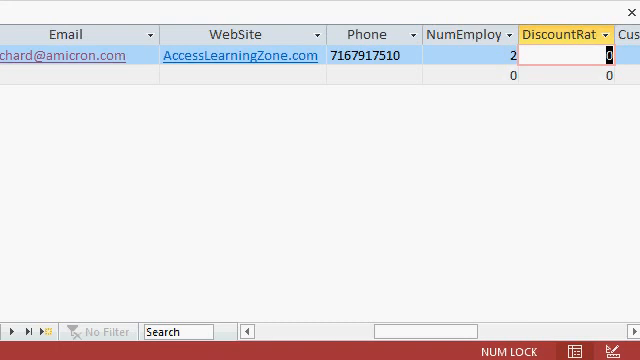
pyautogui.write('50%')
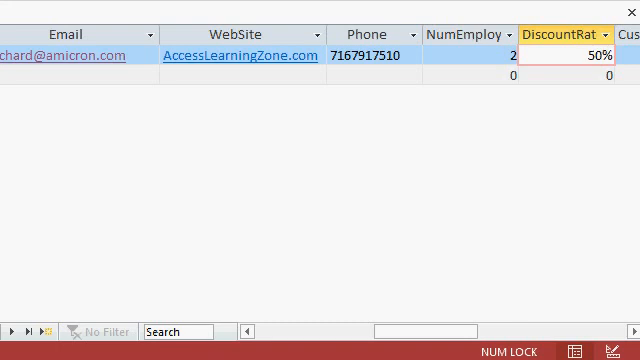
pyautogui.press('Tab')
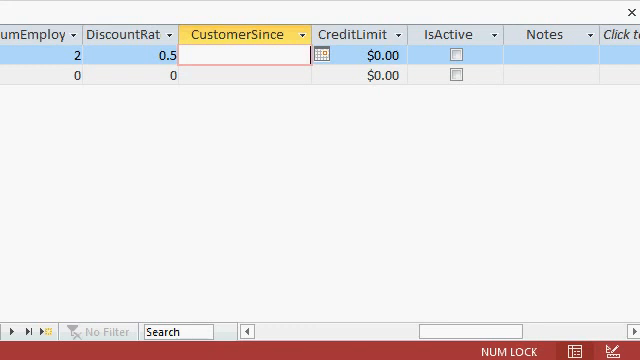
pyautogui.write('8/16/')
pyautogui.write('13')
# - Try 8/16/2013 and then the time 4:55 in CustomerSince
pyautogui.press('Tab')
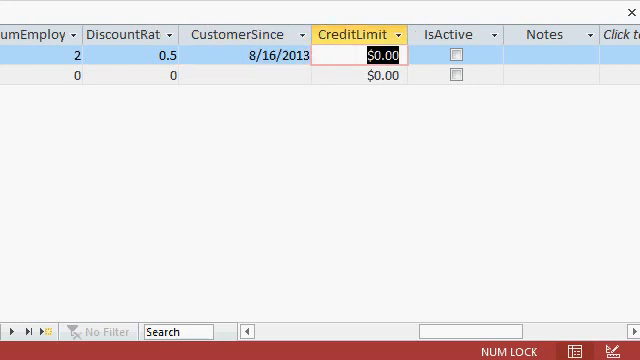
pyautogui.press('F2')
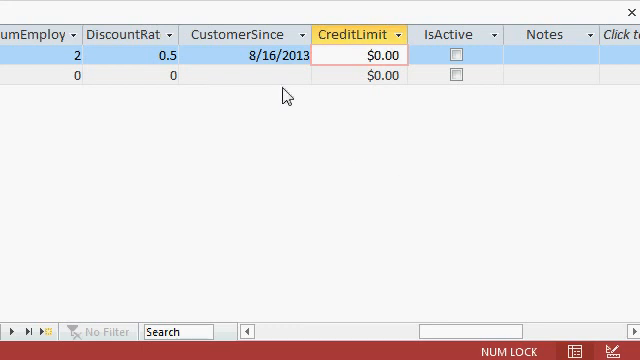
pyautogui.click(240, 55)
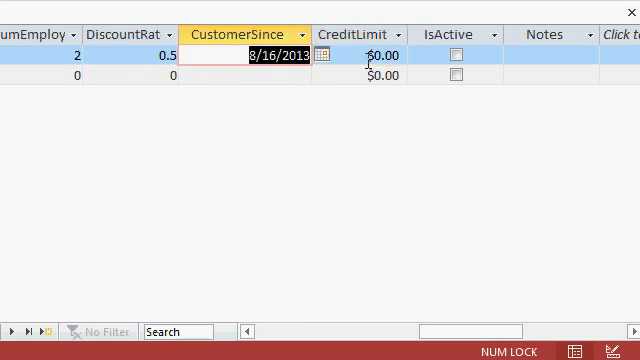
pyautogui.write('4;55')
pyautogui.click(368, 56)
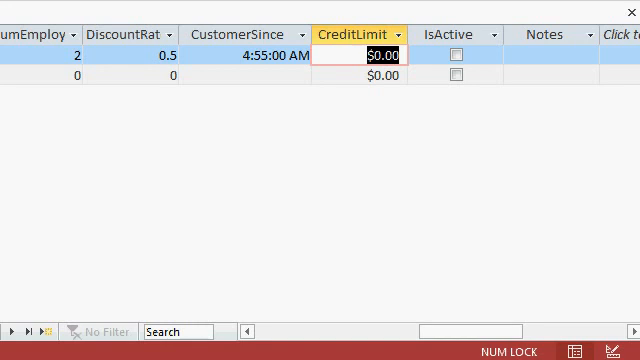
# - Overwrite CustomerSince with 4/1, committing the date 4/1/2013
pyautogui.hotkey('shift', 'Tab')
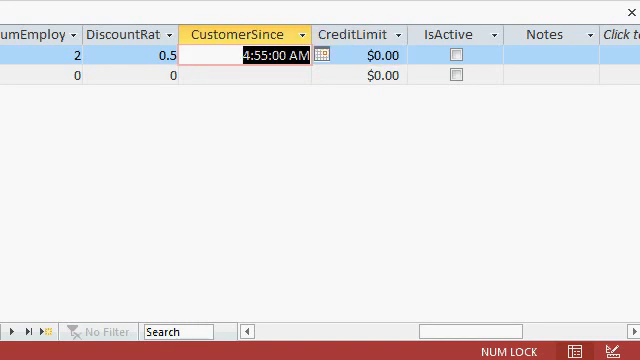
pyautogui.write('4/1')
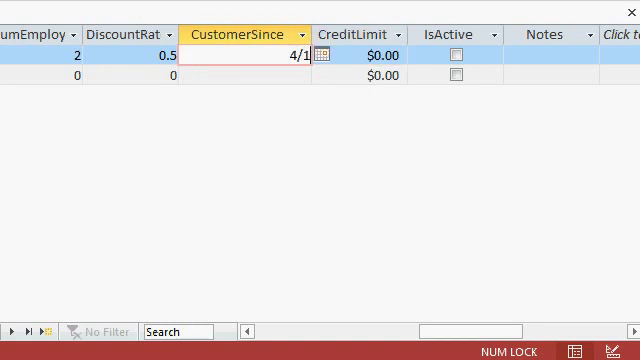
pyautogui.press('Tab')
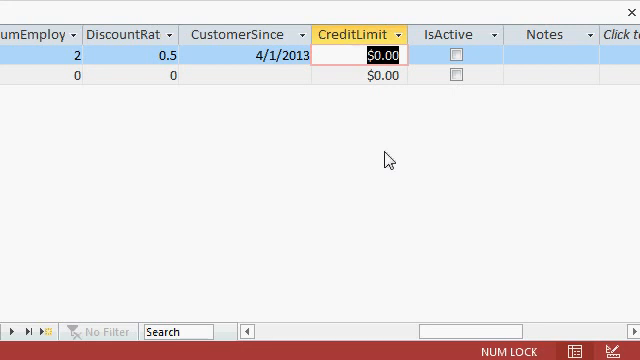
# - Enter the written-out dates 'feb 1' and 'february 1' in CustomerSince, each accepted as February 1
pyautogui.hotkey('shift', 'Tab')
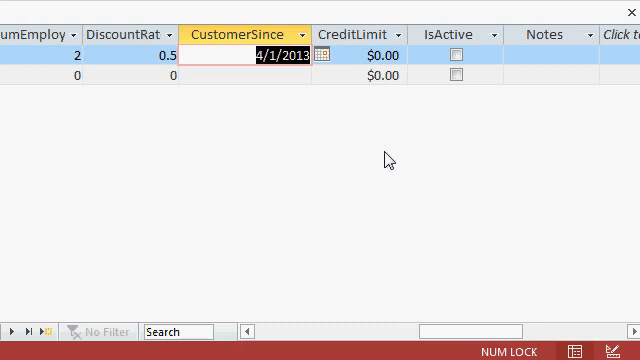
pyautogui.write('feb 1')
pyautogui.press('Tab')
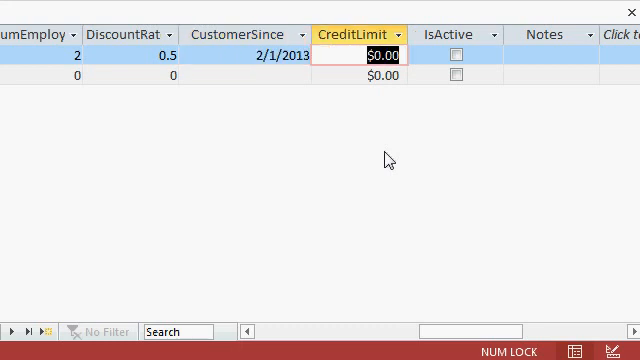
pyautogui.hotkey('shift', 'Tab')
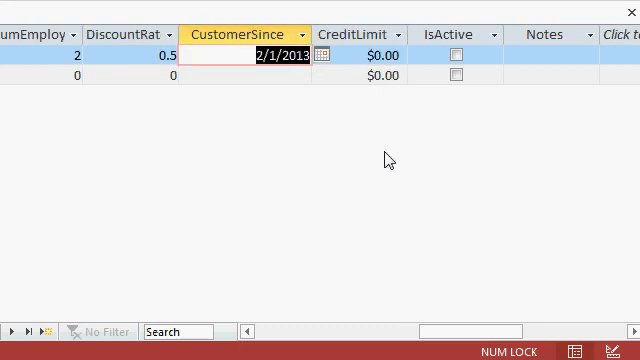
pyautogui.write('feb')
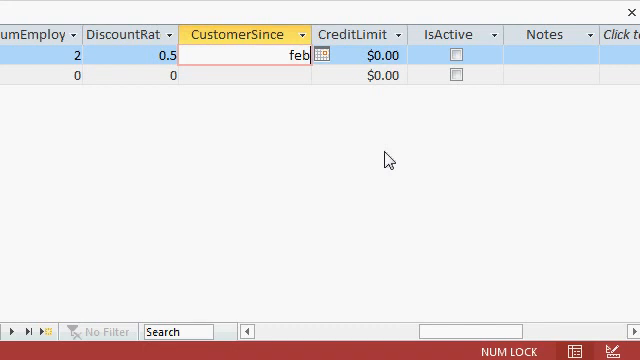
pyautogui.write('ruary 1')
pyautogui.press('Tab')
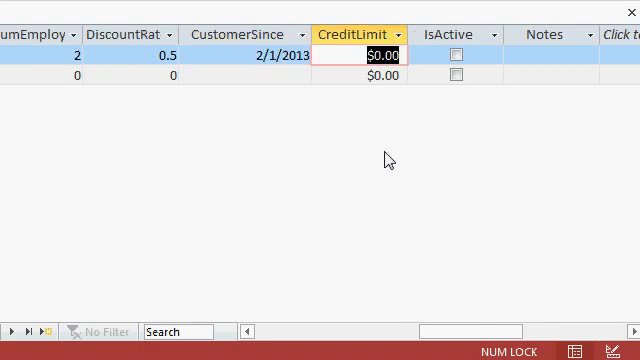
# - Enter the date-time '4/5 3pm' and then '23:00', leaving CustomerSince at 11:00:00 PM
pyautogui.hotkey('shift', 'Tab')
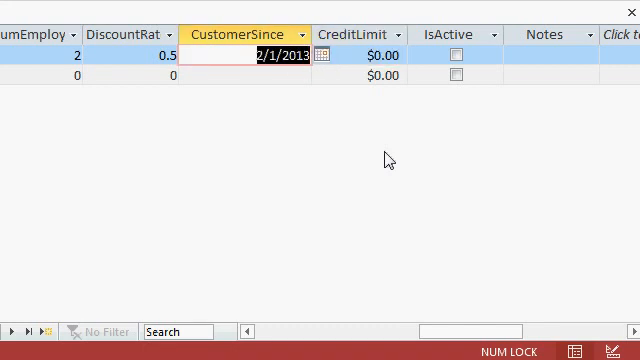
pyautogui.write('4/5 3pm')
pyautogui.press('Tab')
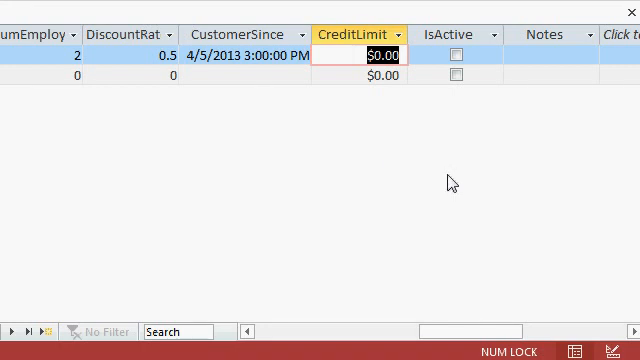
pyautogui.hotkey('shift', 'Tab')
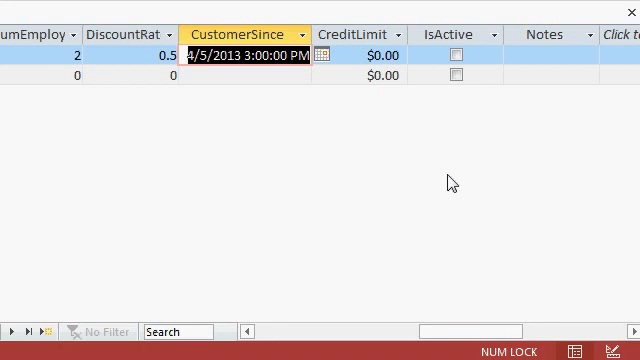
pyautogui.write('23:00')
pyautogui.press('Tab')
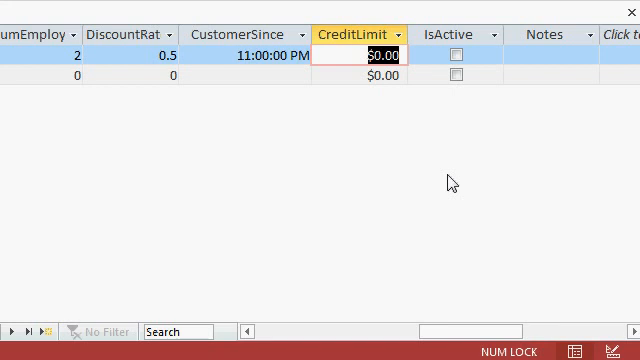
pyautogui.hotkey('shift', 'Tab')
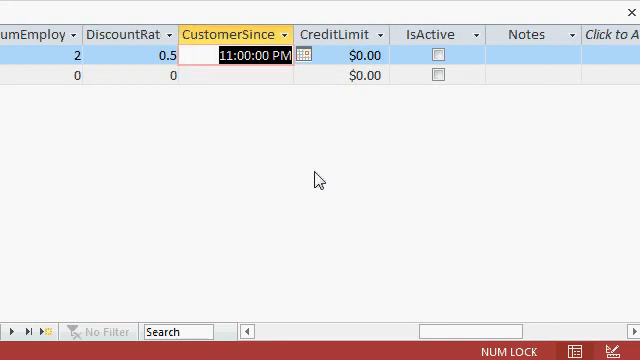
pyautogui.write('12/12')
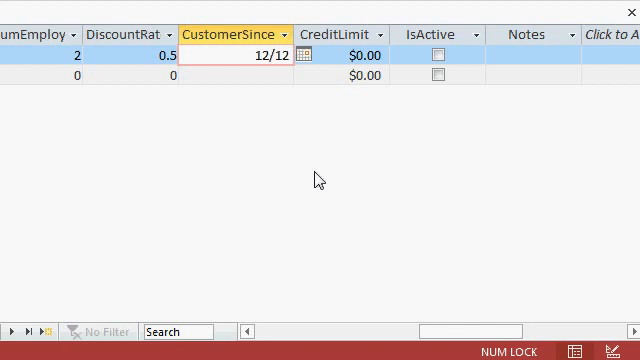
pyautogui.write(' 9pm')
# - Enter '12/12 9pm' as CustomerSince and widen the column to show the full date-time
pyautogui.press('Tab')
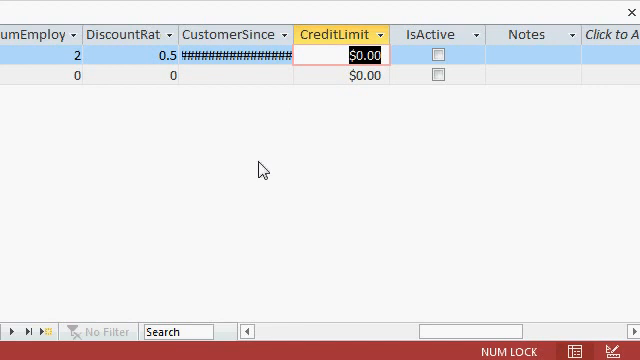
pyautogui.doubleClick(293, 34)
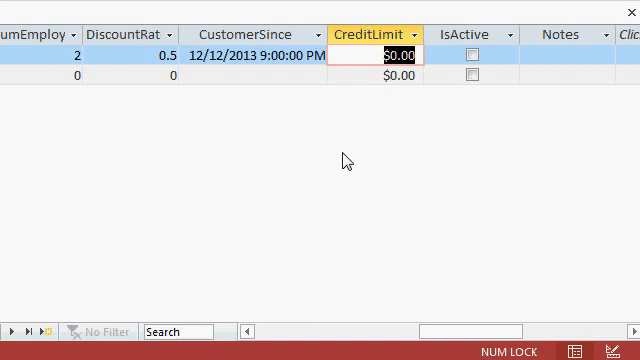
pyautogui.press('F2')
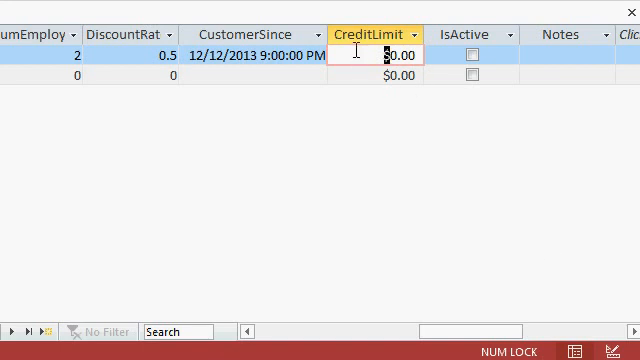
# - Replace CustomerSince with 3/1/1990 and move on to the CreditLimit cell
pyautogui.hotkey('shift', 'Tab')
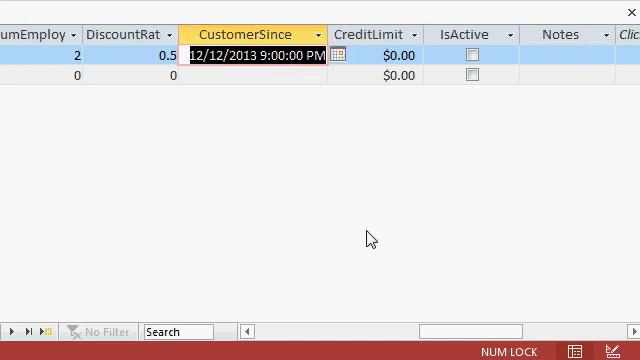
pyautogui.write('3/1/90')
pyautogui.press('Tab')
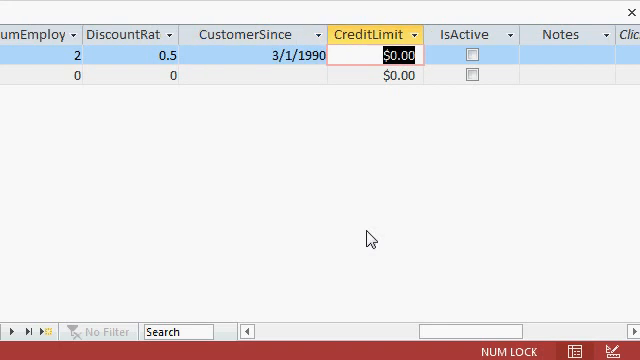
pyautogui.press('F2')
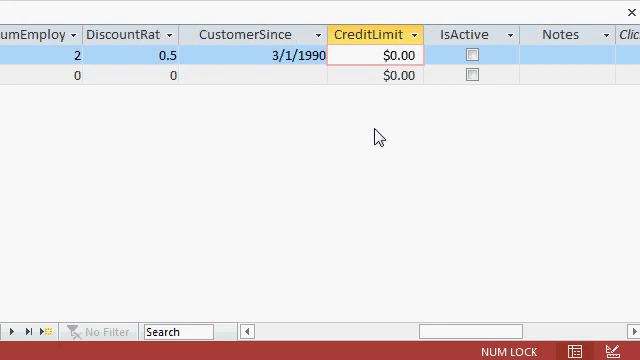
# - Use the date picker's month arrows on CustomerSince and pick March 11
pyautogui.click(258, 56)
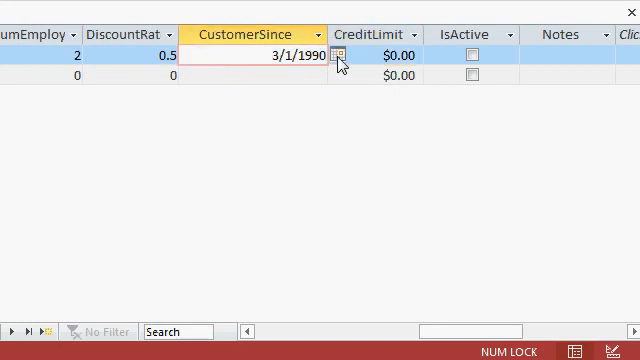
pyautogui.click(339, 56)
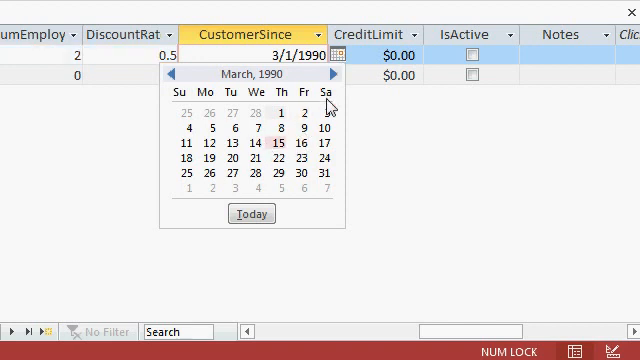
pyautogui.click(334, 75)
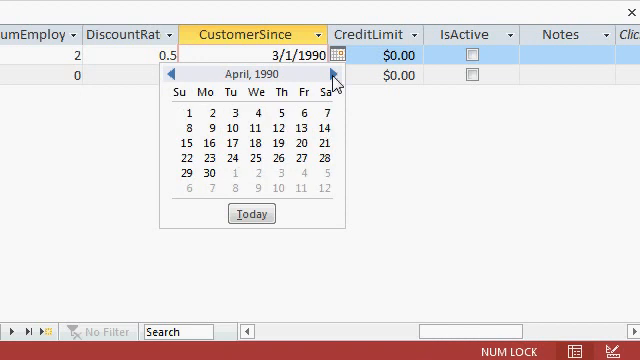
pyautogui.click(334, 75)
pyautogui.click(171, 75)
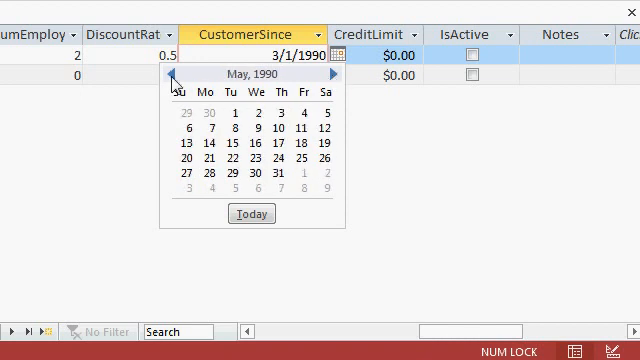
pyautogui.click(171, 75)
pyautogui.click(186, 143)
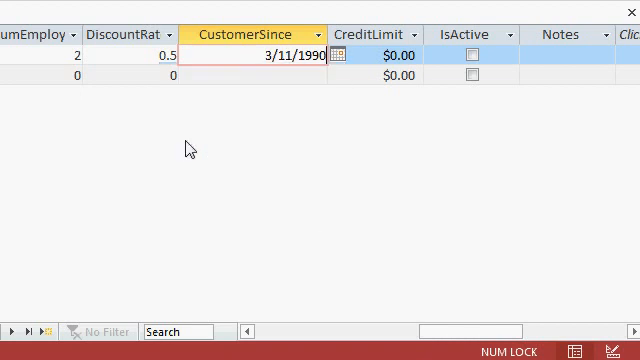
# - Try the picker's Today button, then navigate back to December 1989 and pick the 12th
pyautogui.click(338, 56)
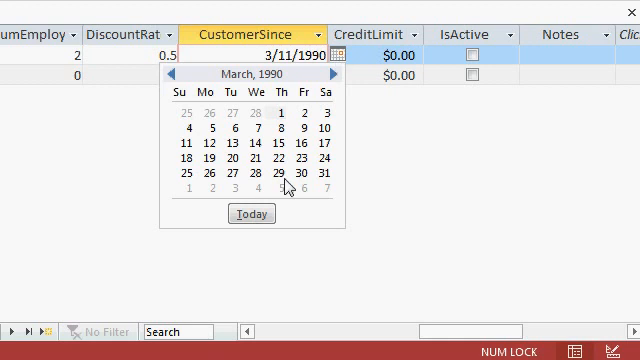
pyautogui.click(250, 215)
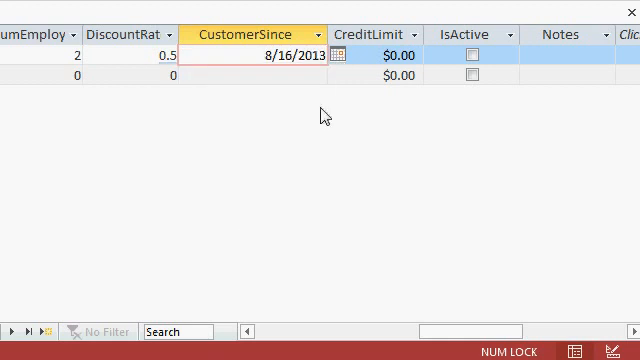
pyautogui.click(338, 56)
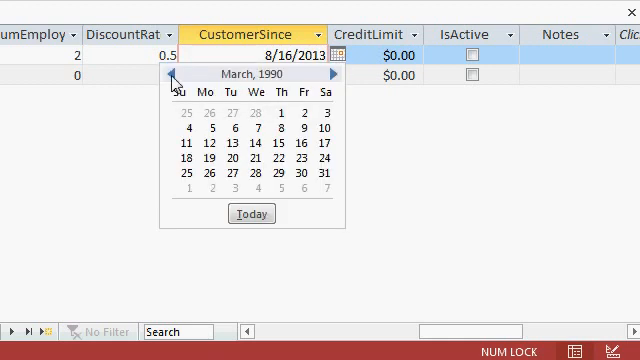
pyautogui.click(171, 75)
pyautogui.click(171, 75)
pyautogui.click(234, 143)
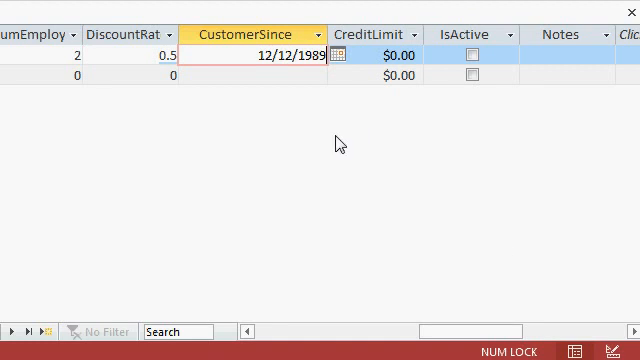
# - Enter the short-form dates 3/4 and 5/5/10 in CustomerSince, the latter reading 5/5/2010
pyautogui.moveTo(257, 55); pyautogui.dragTo(265, 55)
pyautogui.press('F2')
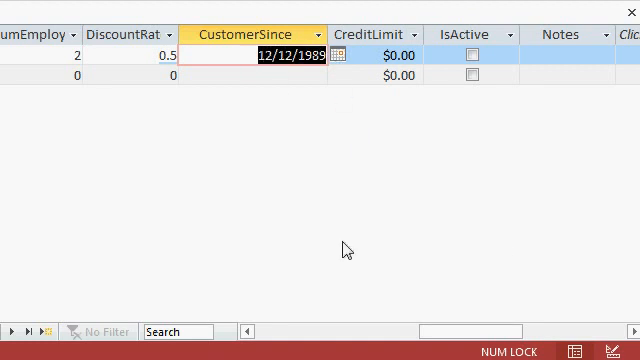
pyautogui.write('3/4')
pyautogui.press('Tab')
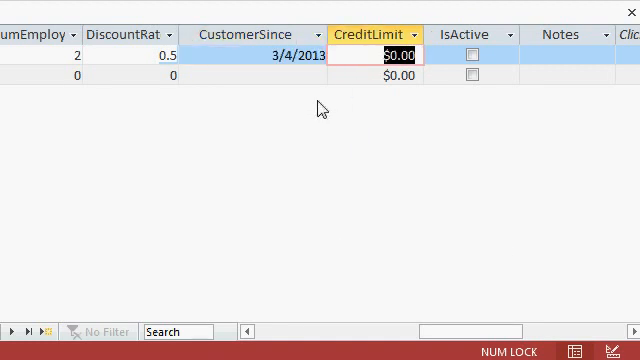
pyautogui.moveTo(270, 55); pyautogui.dragTo(325, 55)
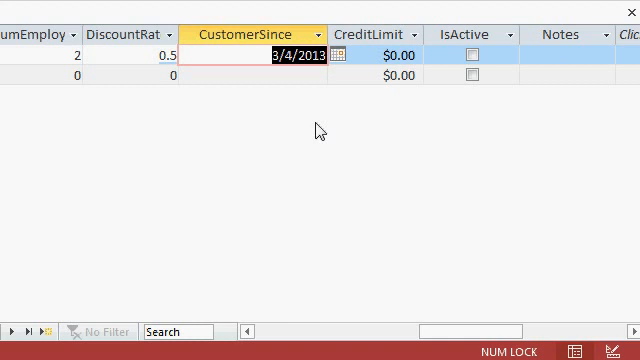
pyautogui.write('5/5/10')
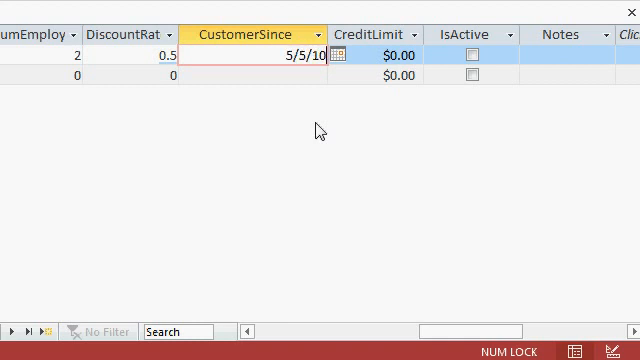
pyautogui.press('Tab')
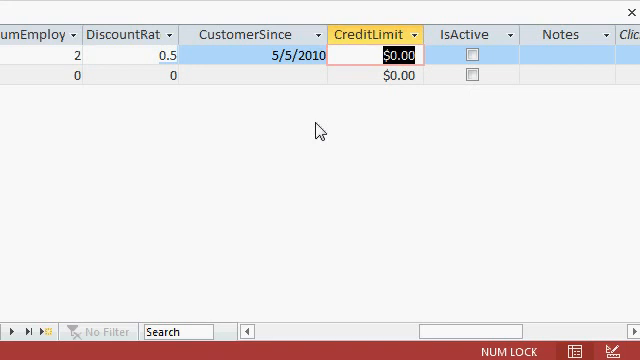
# - Enter 6/6/87, 2/2/30 and 2/2/29, leaving CustomerSince at 2/2/2029
pyautogui.hotkey('shift', 'Tab')
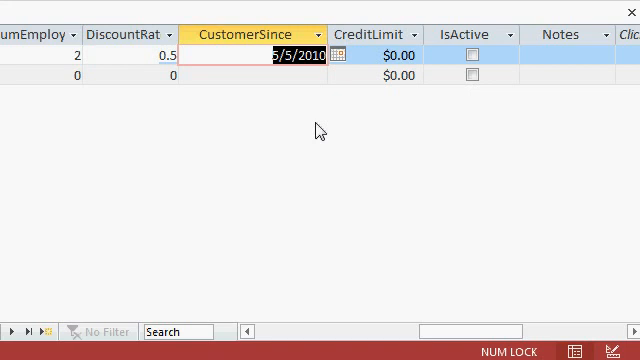
pyautogui.write('6/6/87')
pyautogui.press('Tab')
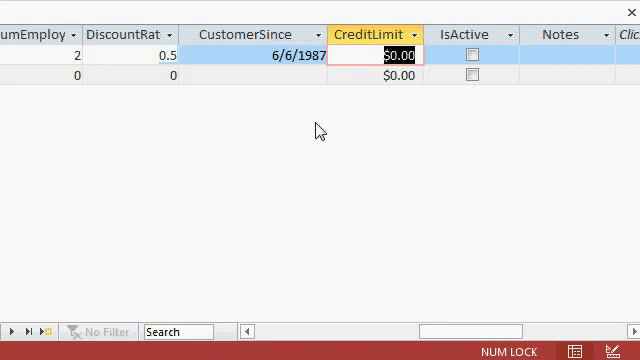
pyautogui.hotkey('shift', 'Tab')
pyautogui.write('2/2/30')
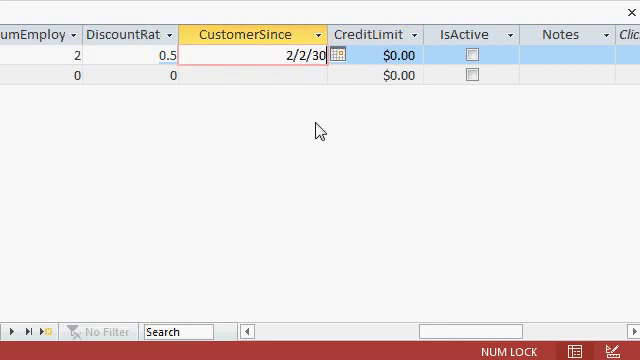
pyautogui.press('Tab')
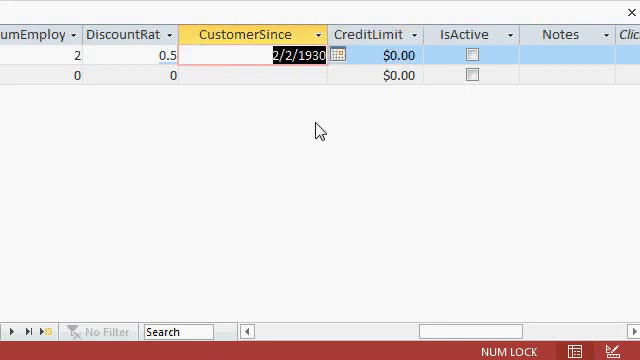
pyautogui.write('2/2/')
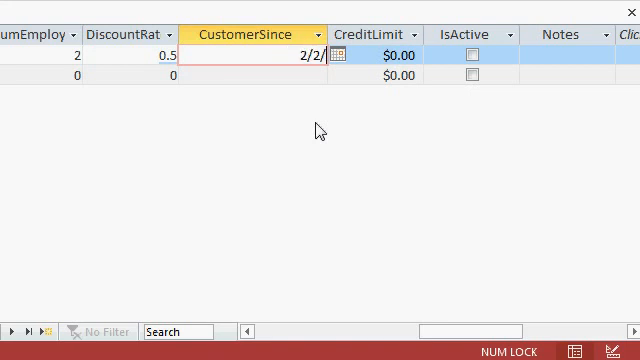
pyautogui.write('29')
pyautogui.press('Tab')
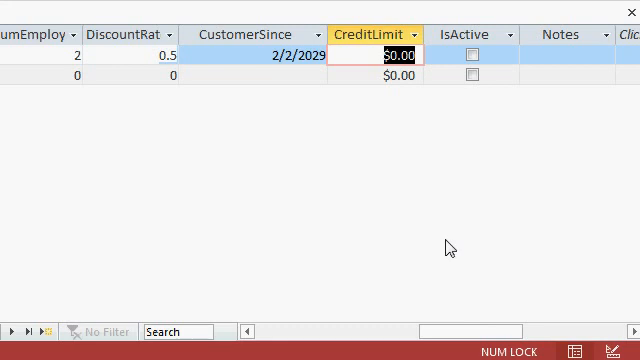
pyautogui.write('2000')
# - Set CreditLimit to $2,000.00, tick IsActive, and move to the Notes field
pyautogui.press('Tab')
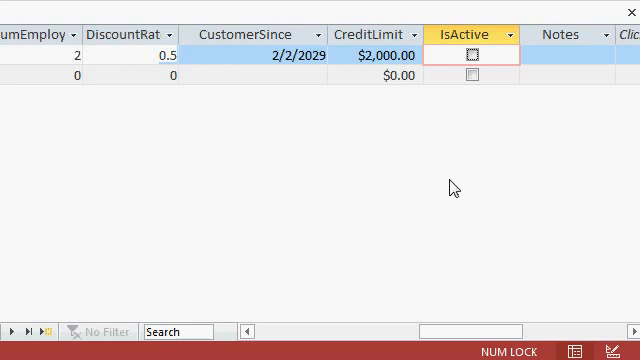
pyautogui.click(472, 55)
pyautogui.click(472, 55)
pyautogui.press('space')
pyautogui.press('space')
pyautogui.press('space')
pyautogui.press('space')
pyautogui.press('space')
pyautogui.press('Tab')
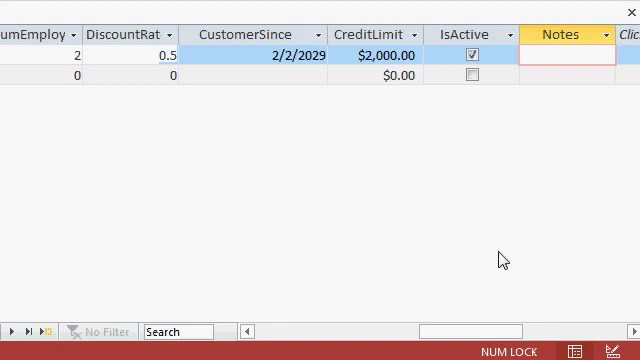
pyautogui.write('Rick is a')
pyautogui.write(' swell guy')
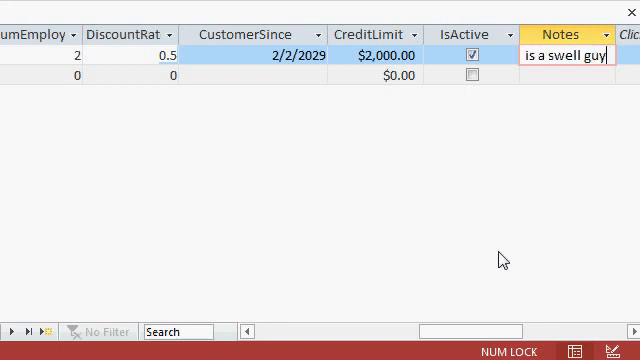
pyautogui.write('.')
pyautogui.hscroll(2, 500, 258)
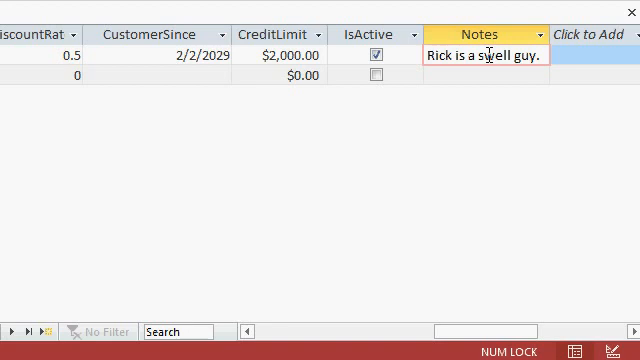
# - Open the Notes entry 'Rick is a swell guy.' in the Zoom editing box
pyautogui.hotkey('shift', 'F2')
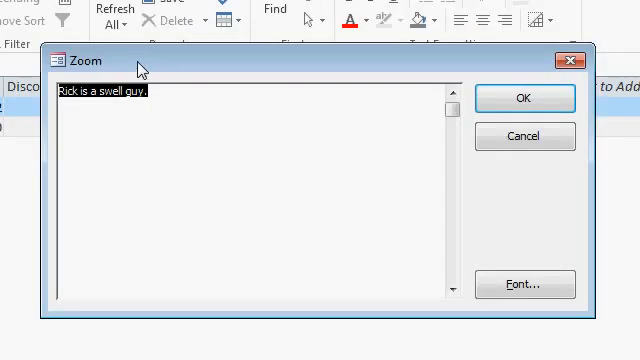
# - Append 'He is really cool. He loves computers.' and a second paragraph 'This is a new paragraph.', then accept the Zoom box
pyautogui.click(210, 110)
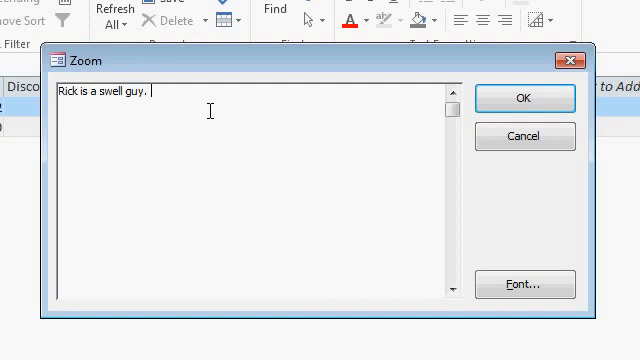
pyautogui.write('He is really cool. He loves comp')
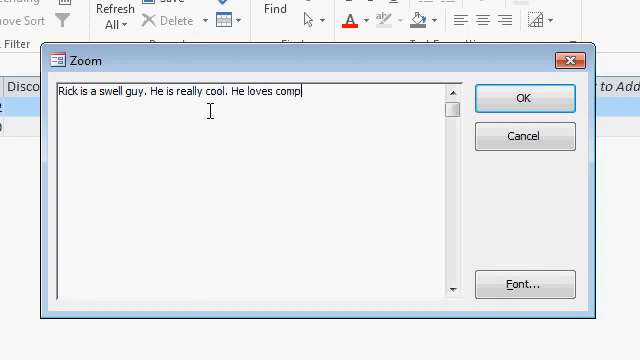
pyautogui.write('uters.')
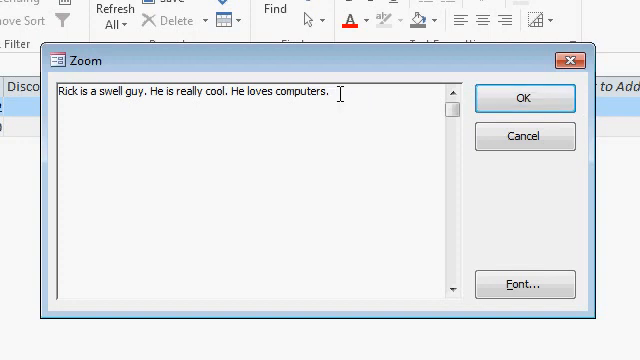
pyautogui.press('Return')
pyautogui.press('Return')
pyautogui.write('This is a new paragraph.')
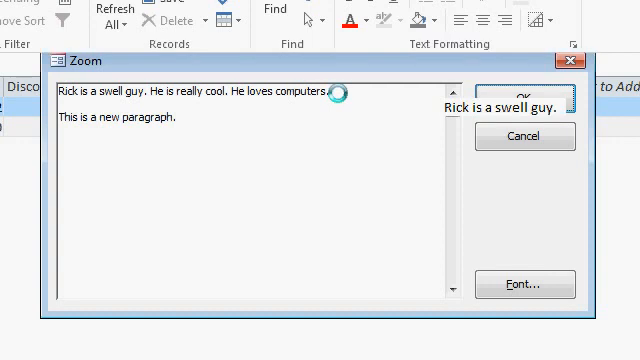
pyautogui.press('Return')
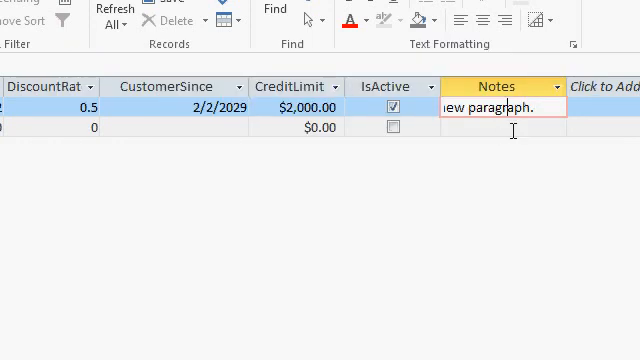
# - Commit Richard Rost's record and move to the empty new-record row
pyautogui.click(517, 108)
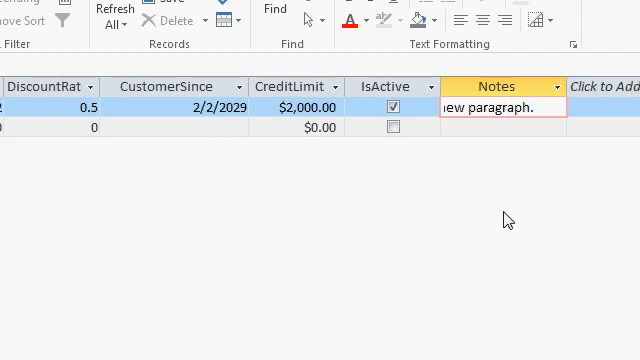
pyautogui.press('Tab')
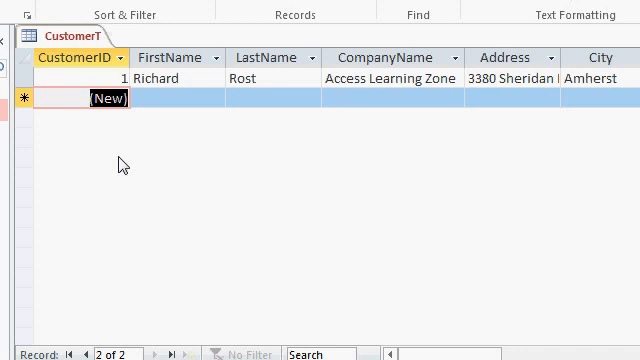
pyautogui.click(188, 80)
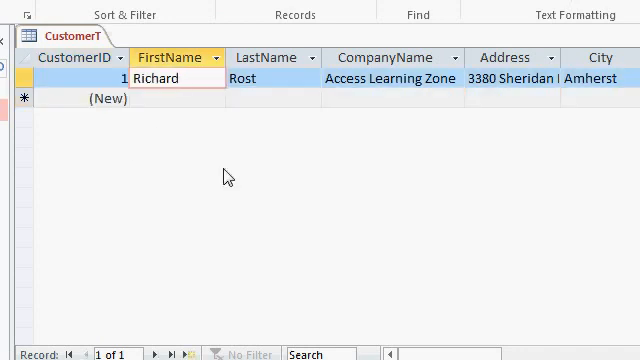
pyautogui.press('BackSpace')
pyautogui.press('BackSpace')
pyautogui.press('BackSpace')
pyautogui.press('BackSpace')
pyautogui.write('k')
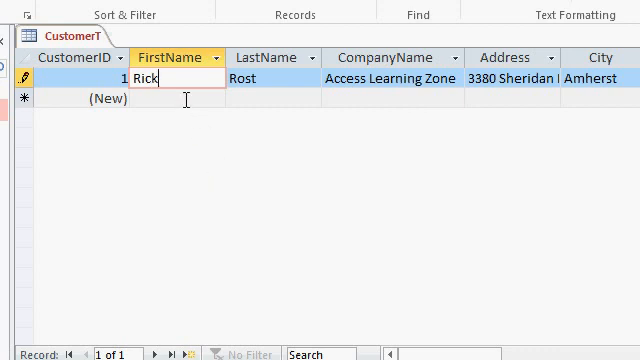
pyautogui.click(185, 100)
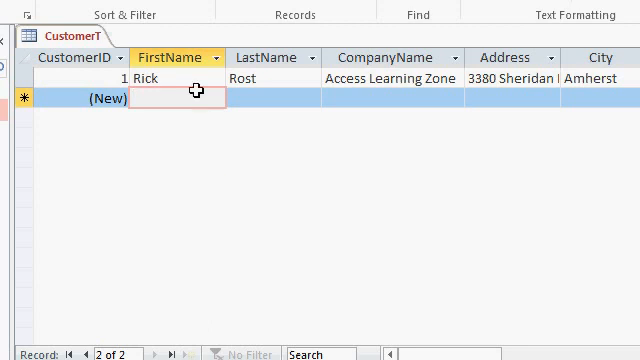
pyautogui.press('Up')
pyautogui.press('F2')
pyautogui.press('BackSpace')
pyautogui.write('hard')
pyautogui.press('Down')
pyautogui.click(200, 79)
pyautogui.press('BackSpace')
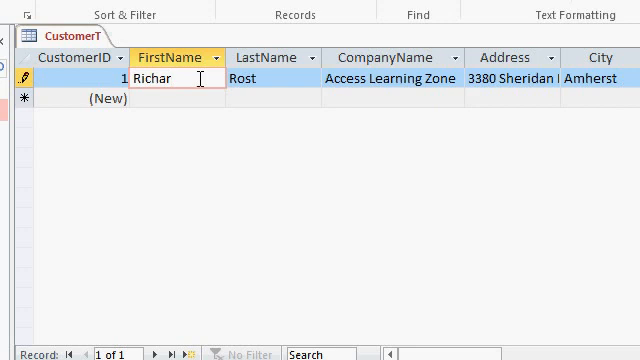
pyautogui.write('d')
pyautogui.press('Down')
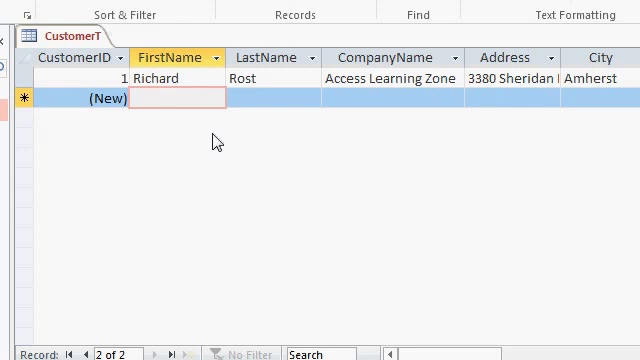
pyautogui.click(193, 80)
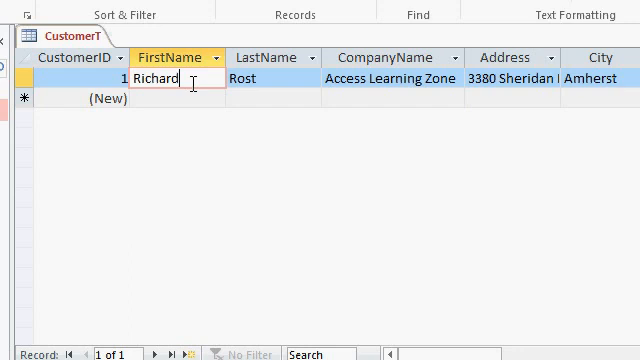
pyautogui.press('Down')
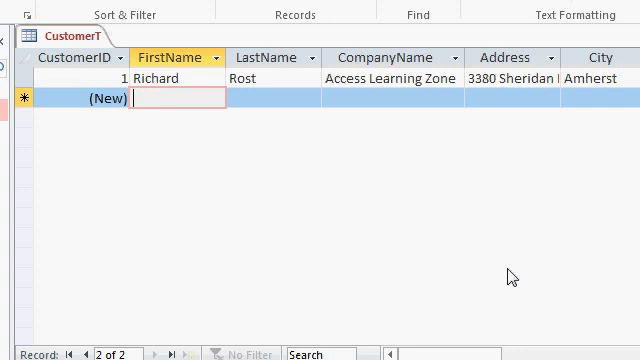
pyautogui.hscroll(5, 512, 277)
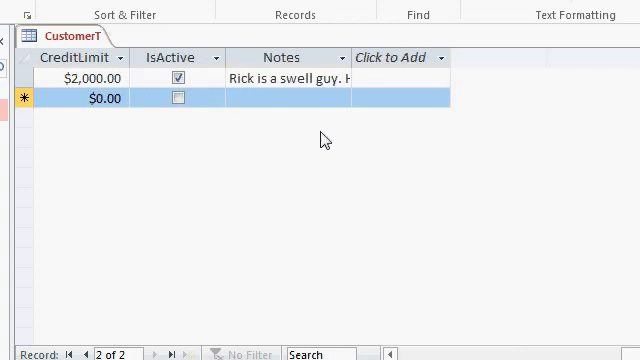
pyautogui.click(444, 63)
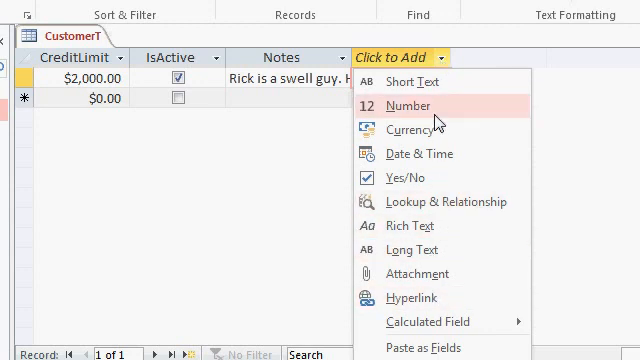
pyautogui.click(479, 66)
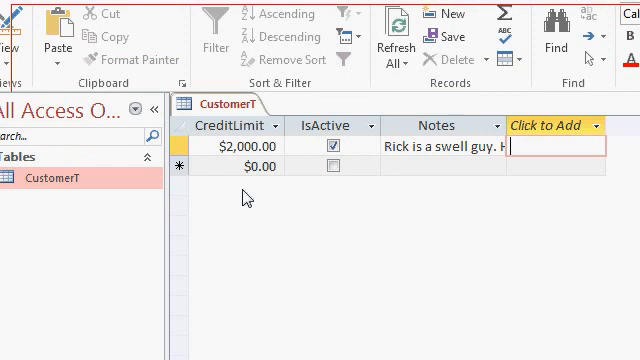
pyautogui.click(22, 26)
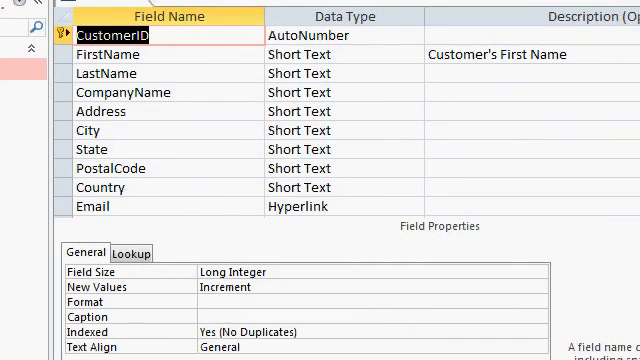
pyautogui.scroll(-2, 250, 120)
pyautogui.scroll(-2, 250, 120)
pyautogui.scroll(-2, 250, 120)
pyautogui.scroll(-2, 250, 120)
pyautogui.scroll(-1, 250, 120)
pyautogui.click(151, 167)
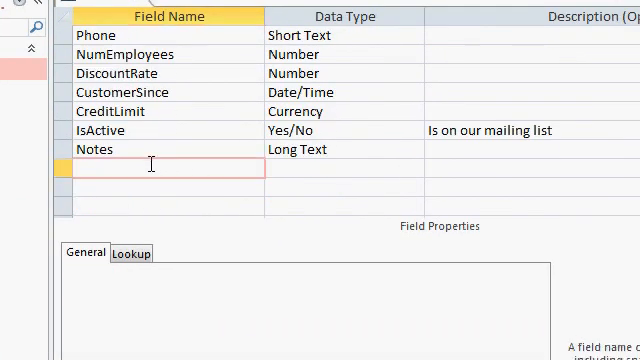